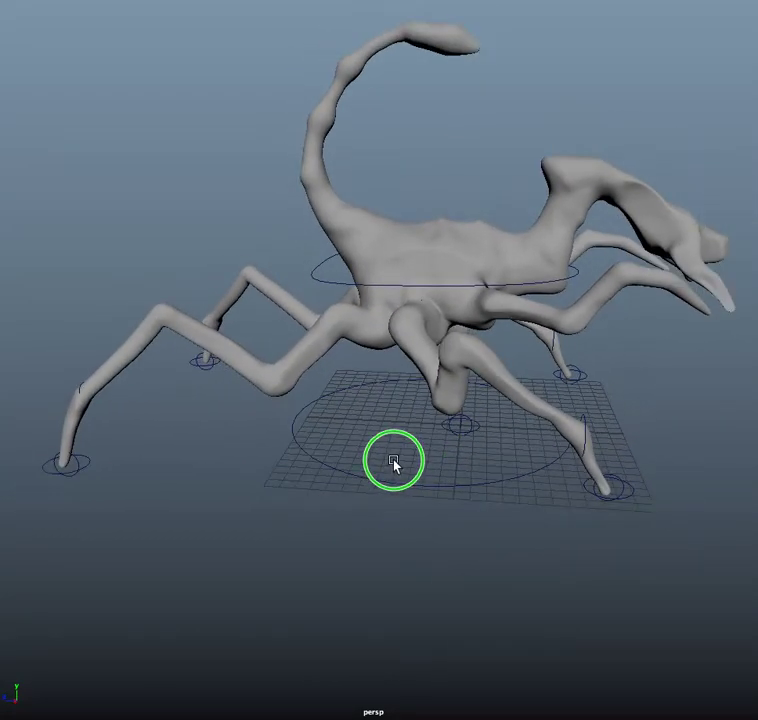
Step: Shift the creature's torso with the main body control, testing the pose while the feet stay planted
alt+drag(391, 462, 350, 467)
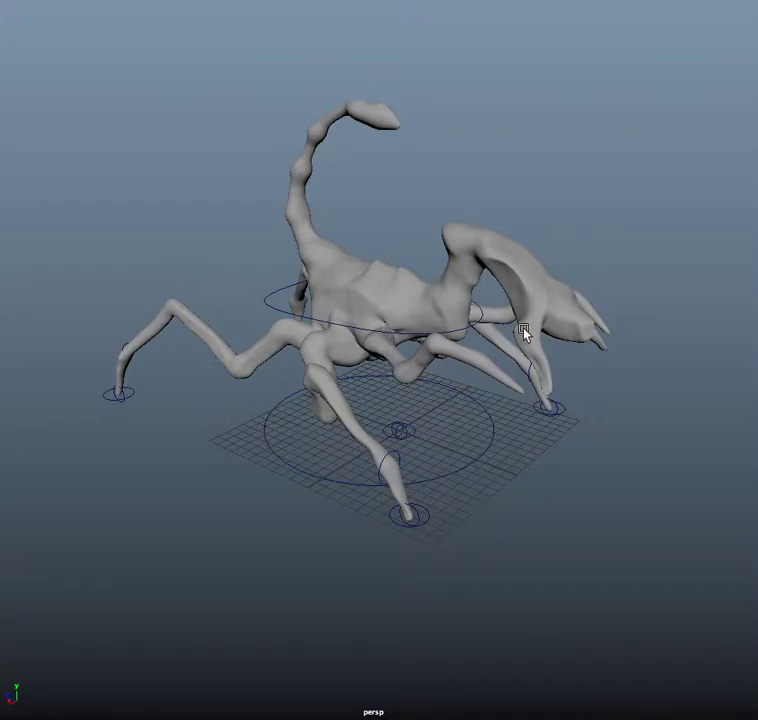
click(420, 335)
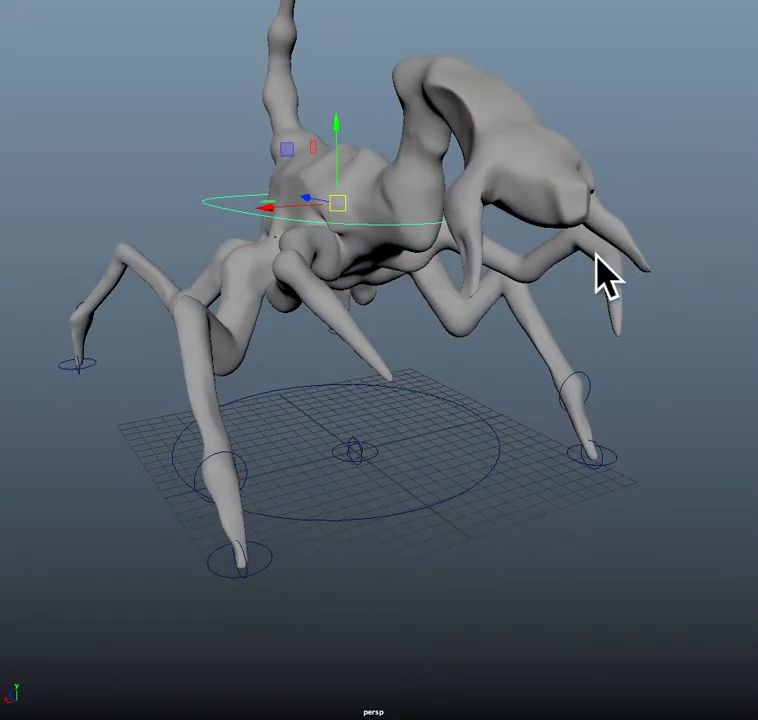
alt+drag(597, 256, 550, 228)
alt+right_drag(550, 228, 467, 236)
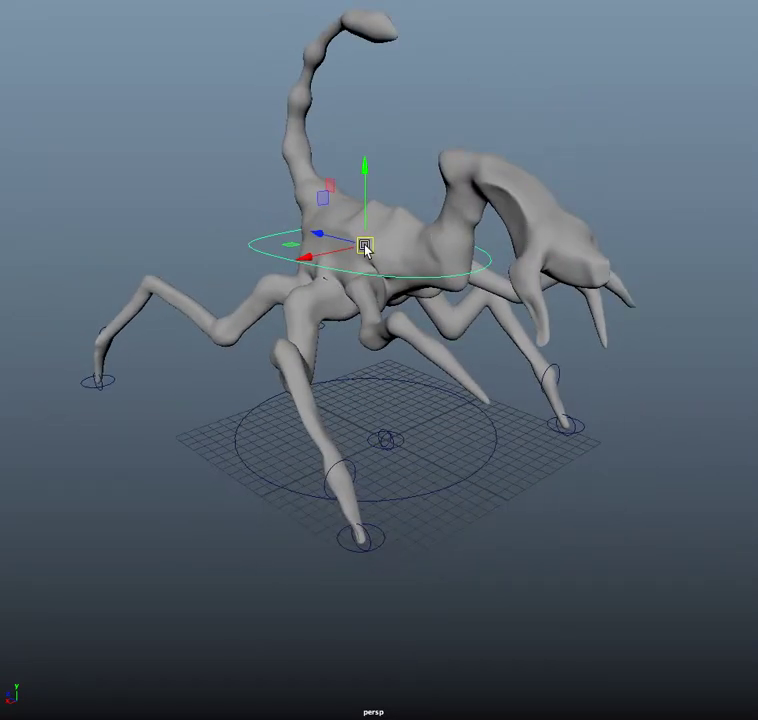
drag(365, 248, 430, 312)
mouse_move(441, 229)
mouse_down()
mouse_move(399, 232)
mouse_move(355, 249)
mouse_move(428, 254)
mouse_move(435, 237)
mouse_up()
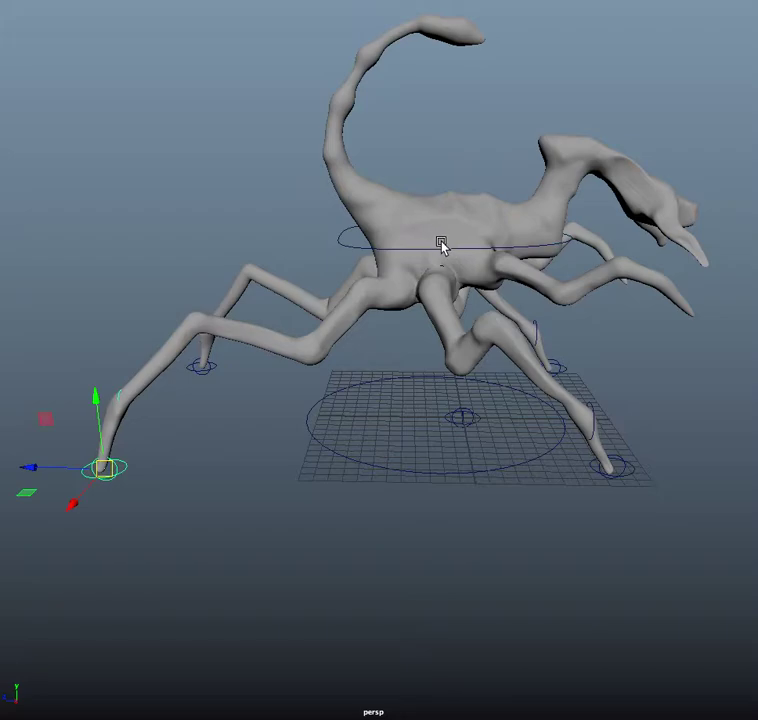
drag(431, 228, 405, 238)
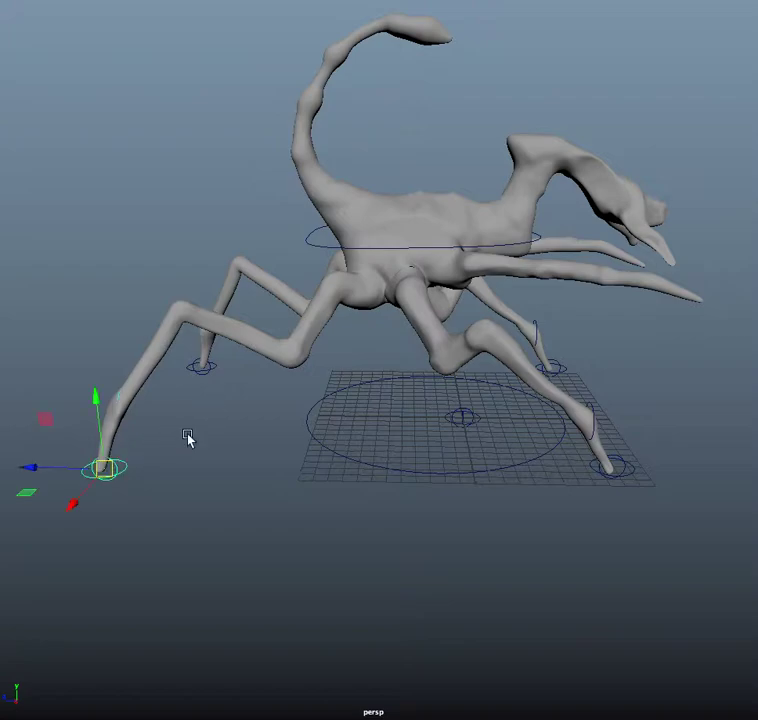
Step: Bring the creature's rear right foot forward, rotate it, and place it on the ground closer to the body
drag(110, 468, 307, 421)
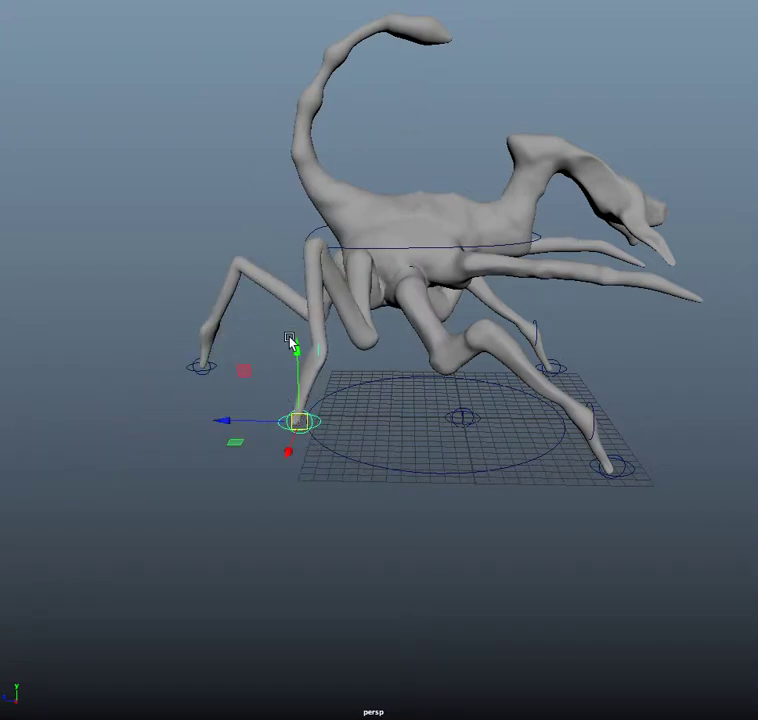
key(e)
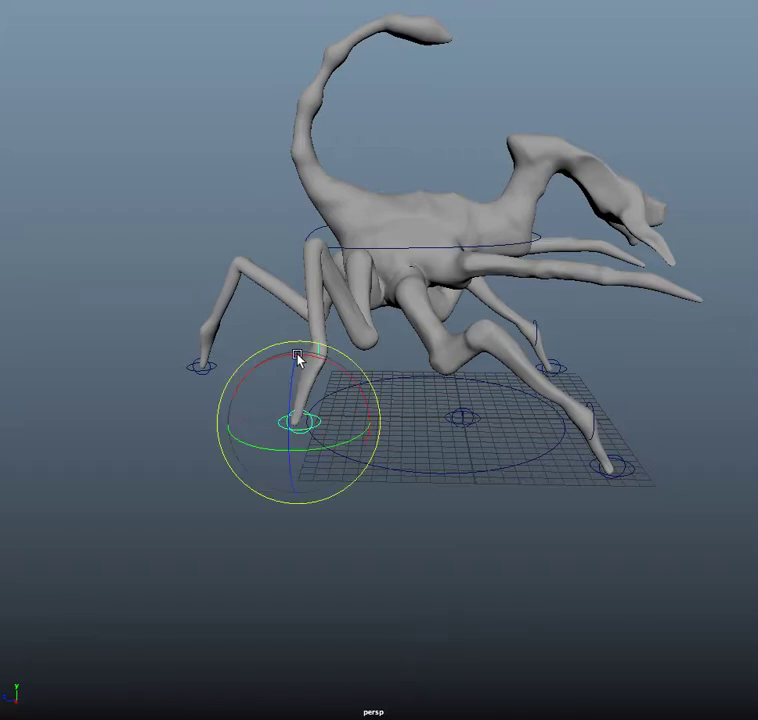
drag(278, 364, 164, 305)
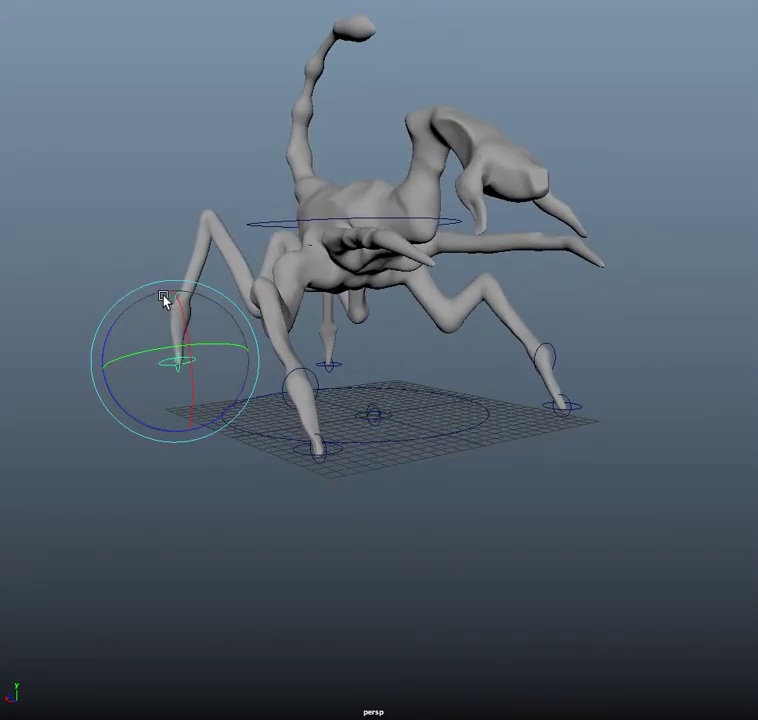
key(w)
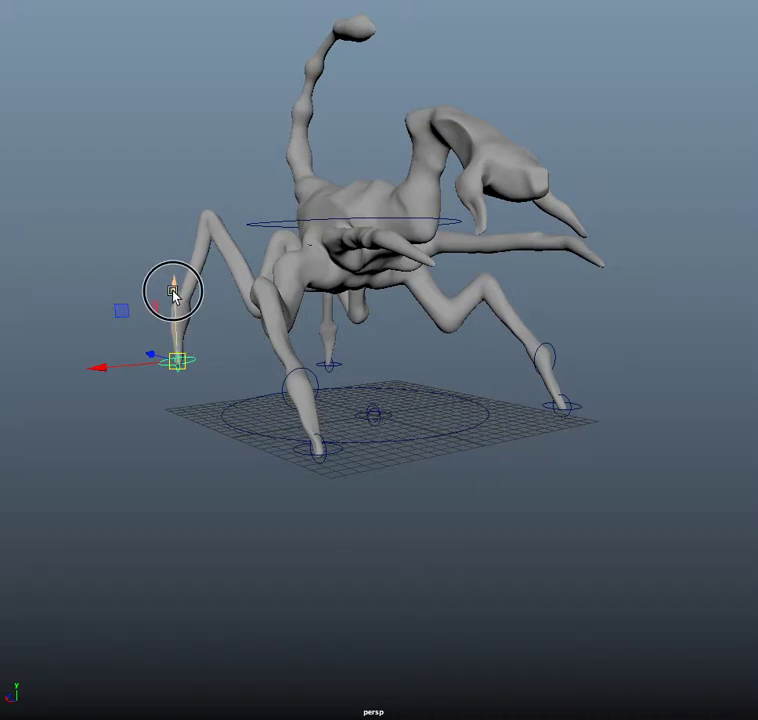
drag(172, 292, 178, 342)
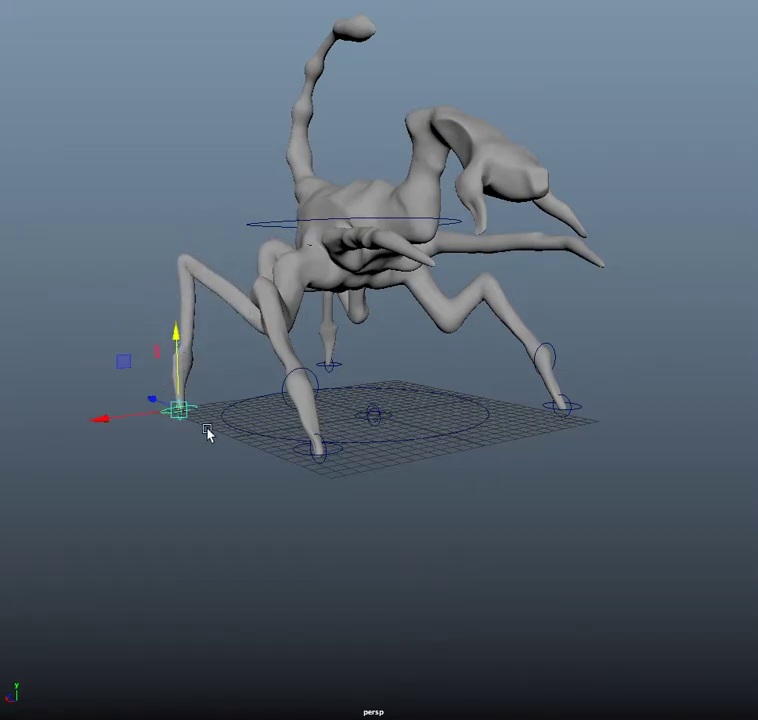
drag(186, 406, 218, 409)
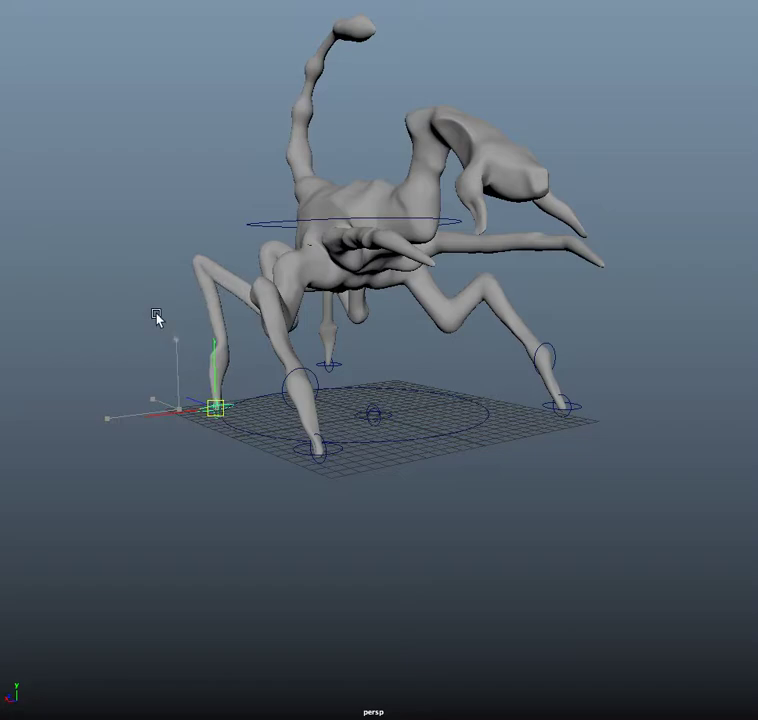
Step: Pull the rear right foot control far back so that leg stretches out behind the body
alt+drag(157, 315, 397, 323)
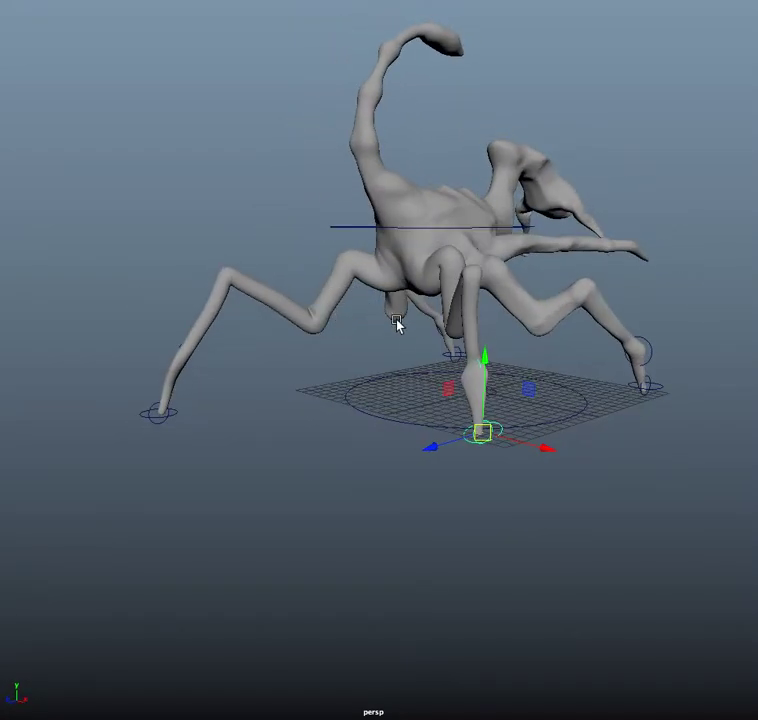
alt+drag(568, 290, 676, 206)
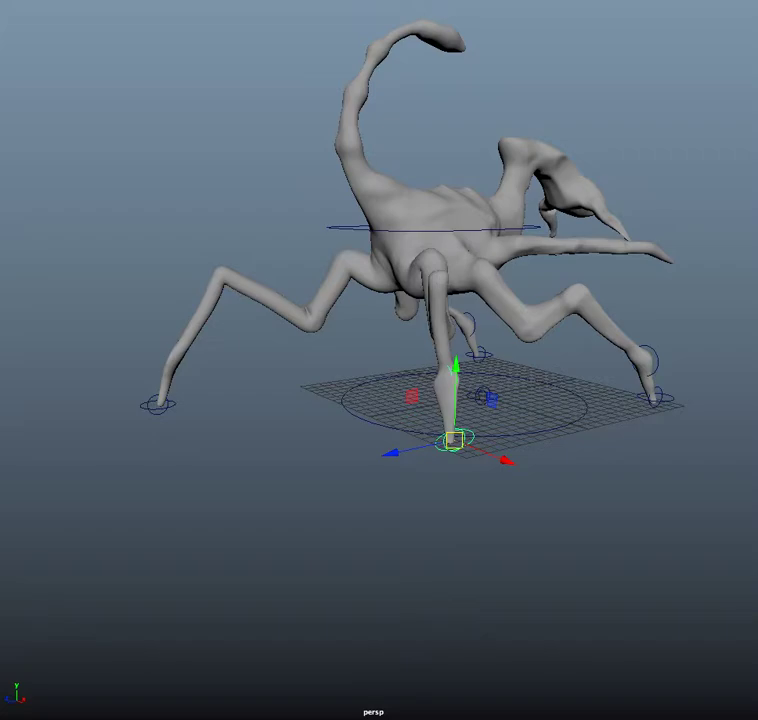
key(space)
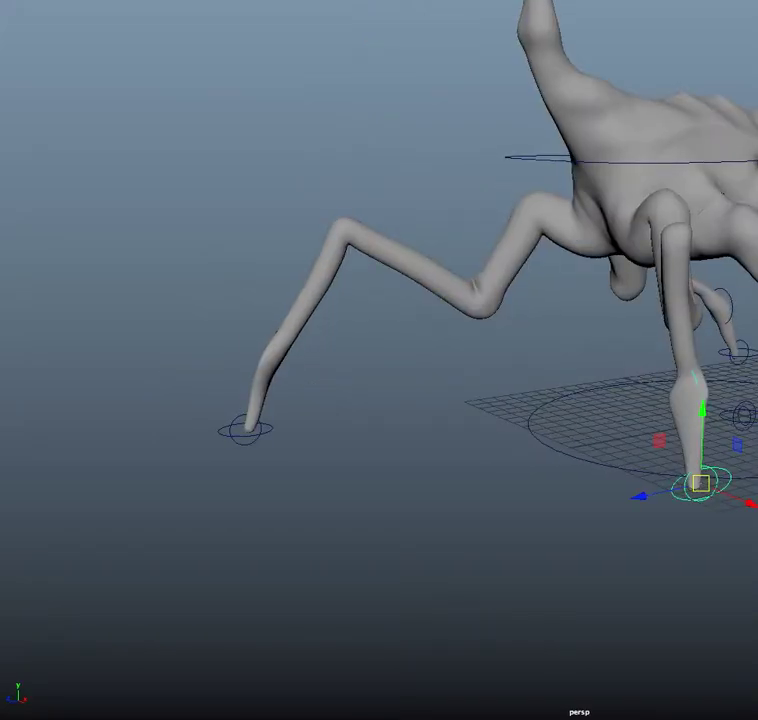
scroll(579, 360, down, 2)
alt+middle_drag(757, 62, 690, 151)
key(space)
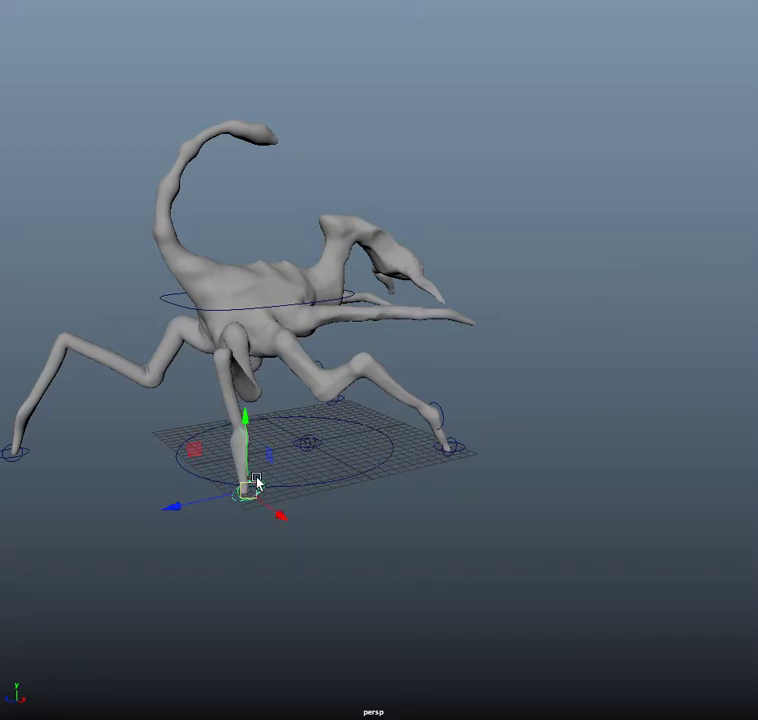
alt+drag(255, 485, 165, 478)
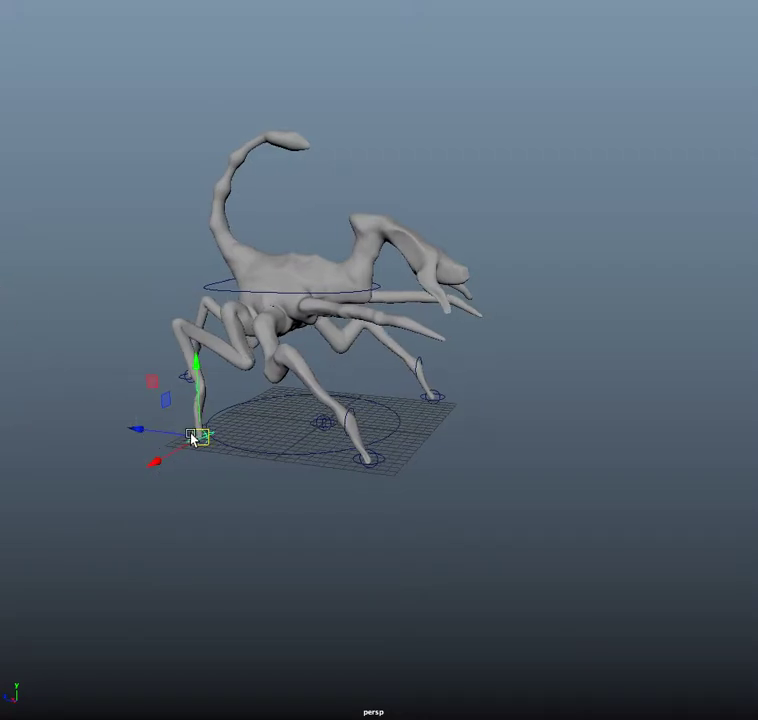
drag(186, 423, 55, 427)
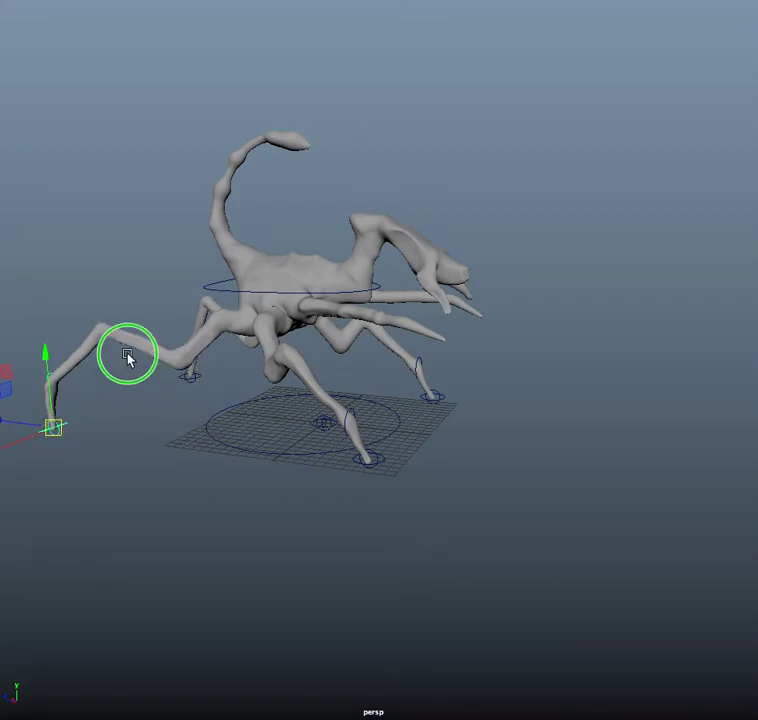
Step: Lift the creature's front right foot off the ground with its foot control
scroll(127, 354, down, 2)
alt+middle_drag(210, 349, 244, 350)
alt+drag(244, 350, 193, 348)
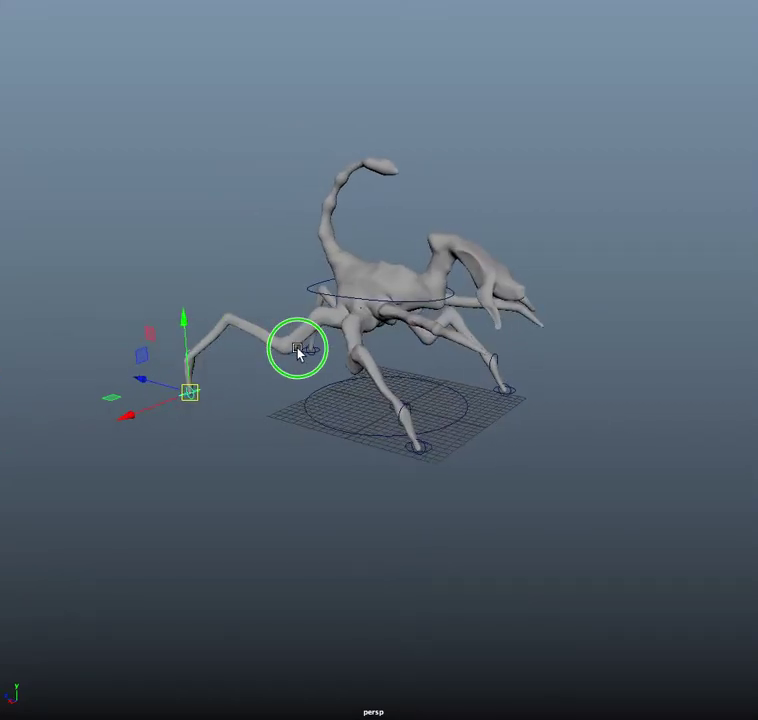
alt+drag(298, 350, 416, 409)
click(438, 484)
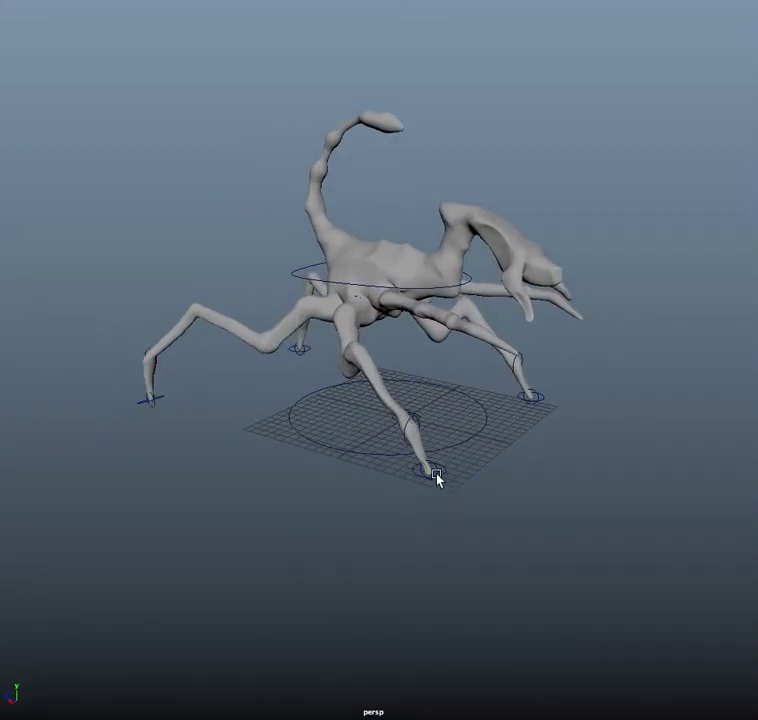
drag(433, 467, 368, 381)
alt+drag(489, 379, 550, 374)
Step: Tilt the raised front right foot and lower it onto the ground plane
key(e)
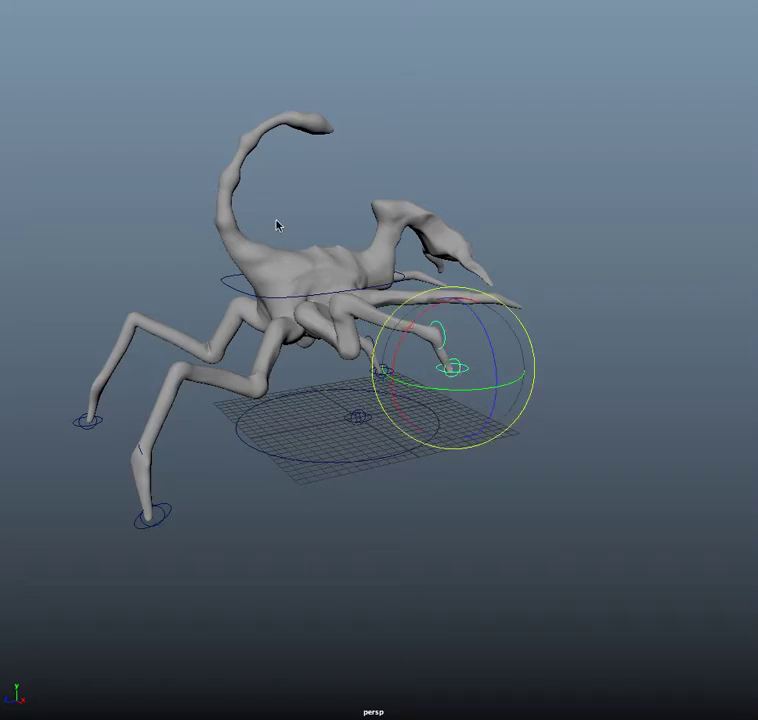
drag(475, 296, 386, 328)
alt+drag(459, 320, 505, 318)
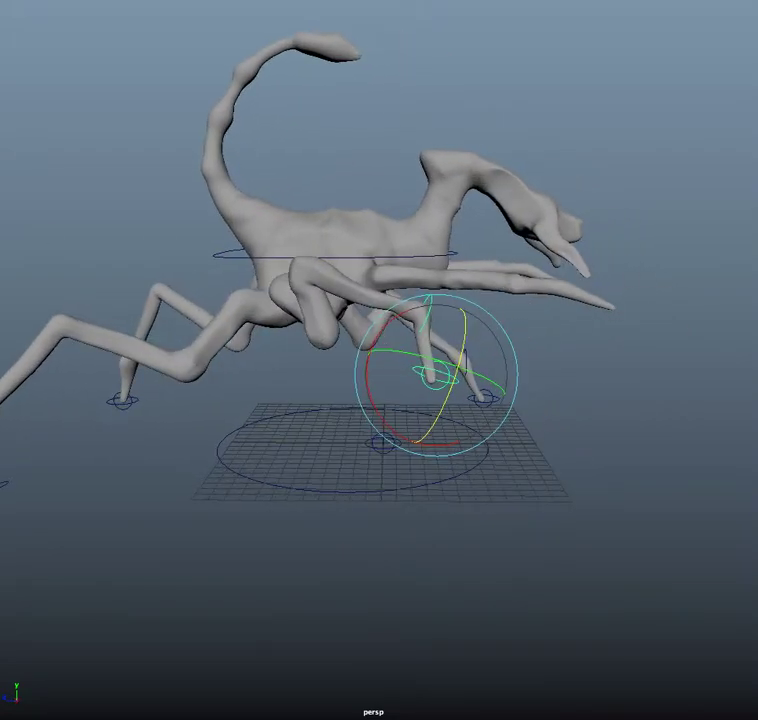
key(w)
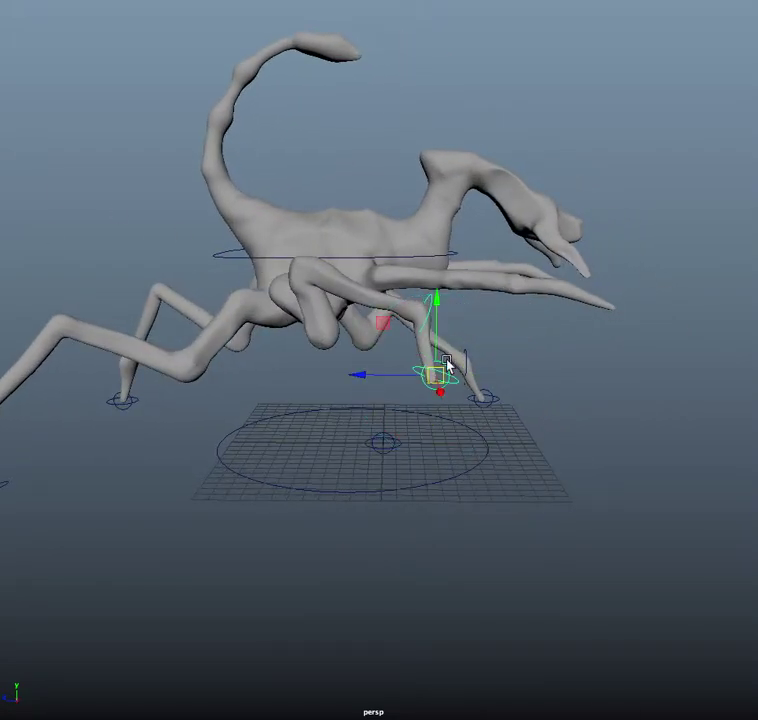
drag(437, 304, 262, 345)
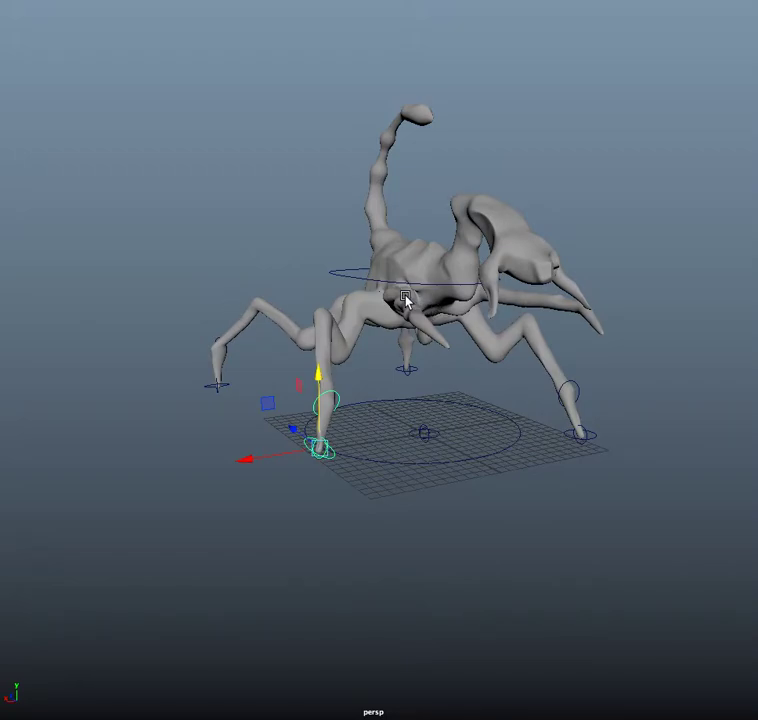
Step: Move the rear right foot forward beneath the hindquarters, tilt it, and adjust its position beside the grid's edge
alt+drag(405, 300, 388, 270)
click(452, 268)
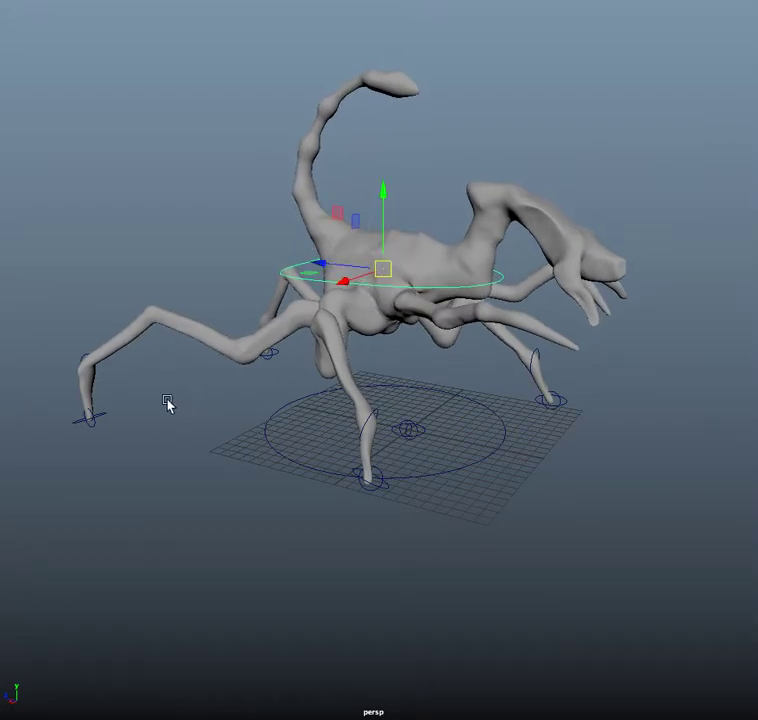
click(107, 418)
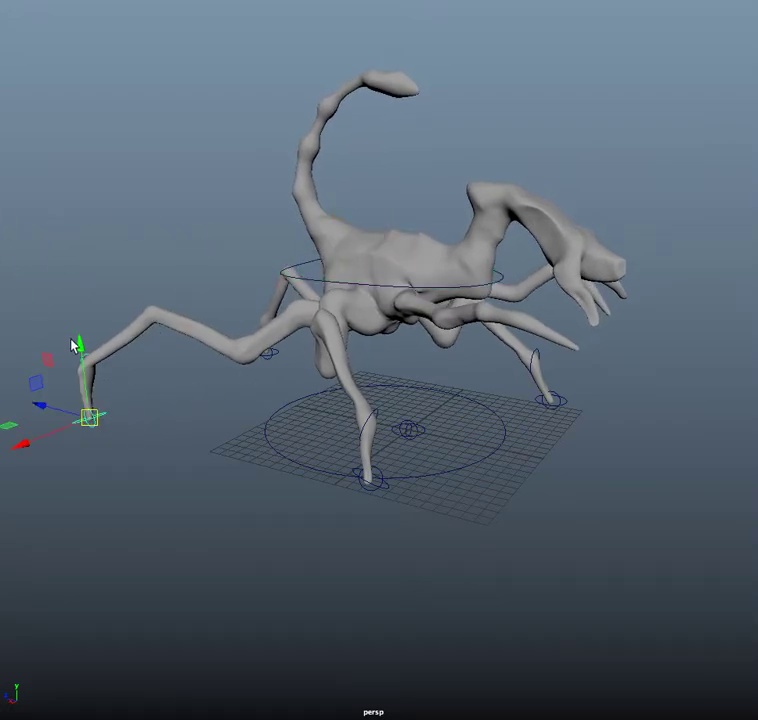
drag(39, 406, 181, 429)
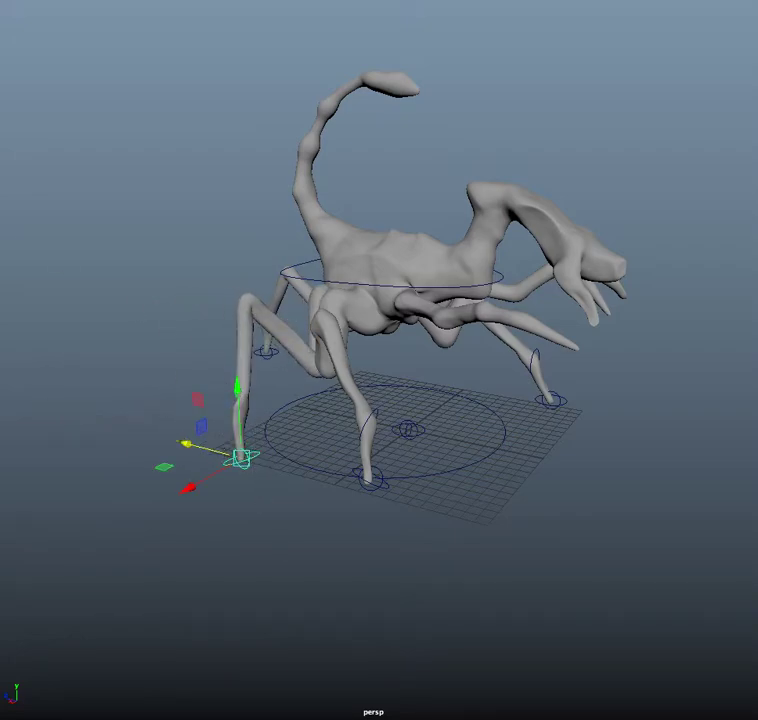
key(e)
drag(227, 428, 247, 427)
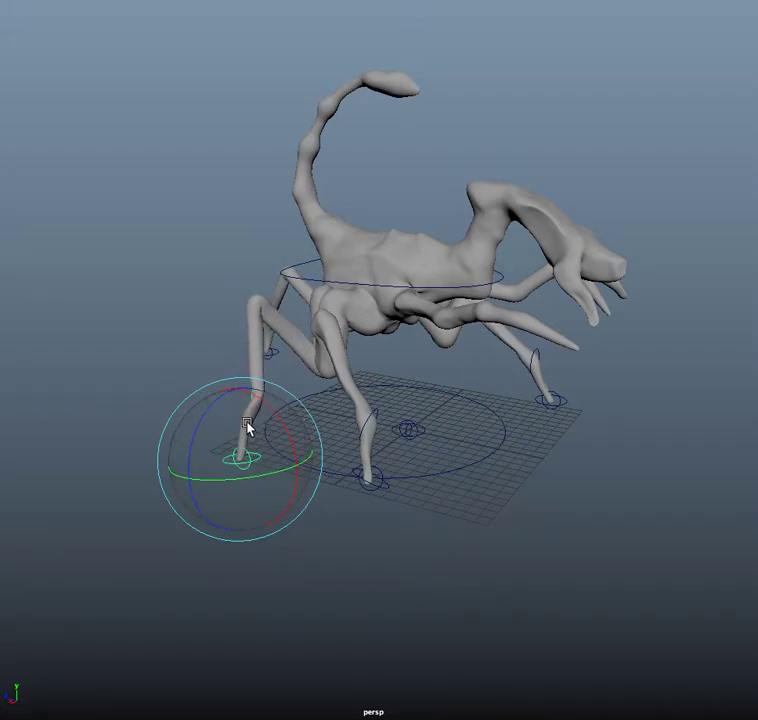
key(w)
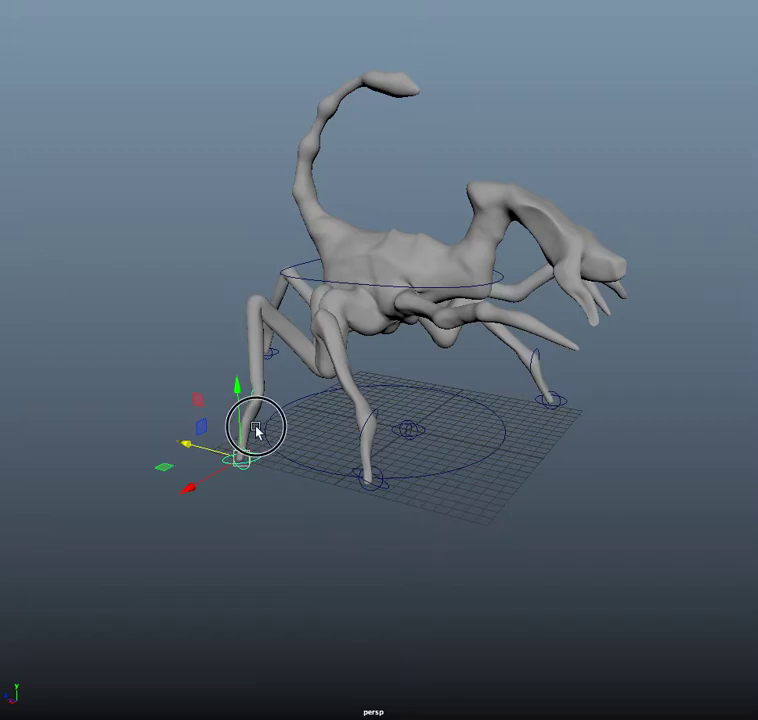
drag(256, 429, 217, 448)
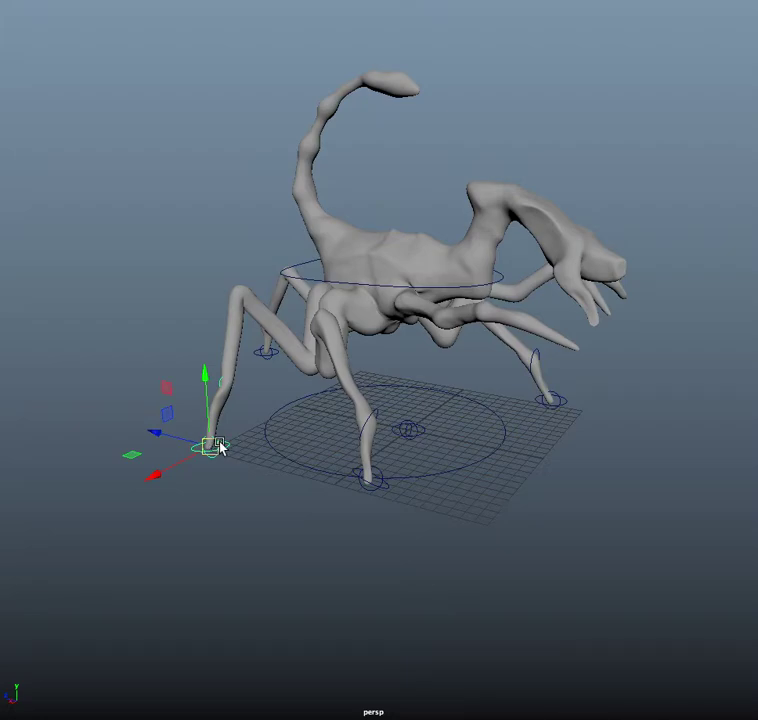
Step: Rotate the rear right foot control further to refine the foot's angle, checking it from both sides
key(e)
drag(196, 418, 360, 391)
drag(376, 453, 345, 443)
alt+drag(311, 399, 134, 386)
alt+drag(258, 368, 327, 362)
alt+right_drag(325, 358, 283, 321)
alt+drag(283, 321, 527, 333)
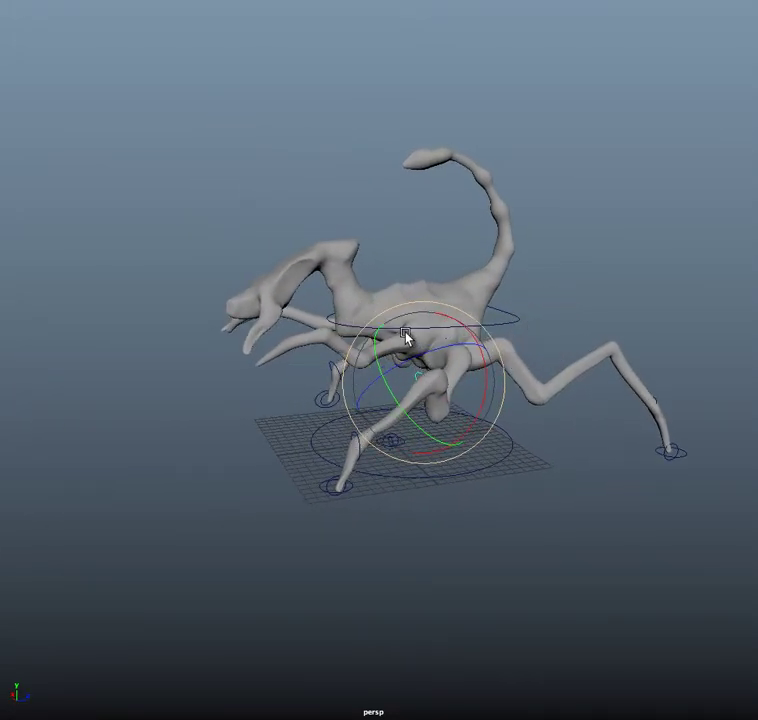
Step: Tilt the creature's front left foot and move it forward to the edge of the grid
click(332, 488)
drag(276, 452, 250, 460)
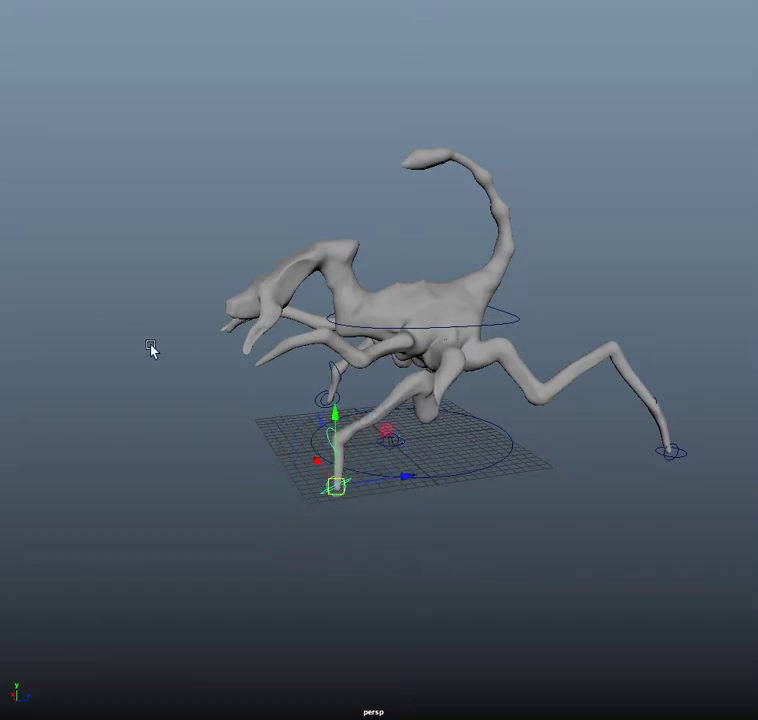
drag(349, 473, 300, 472)
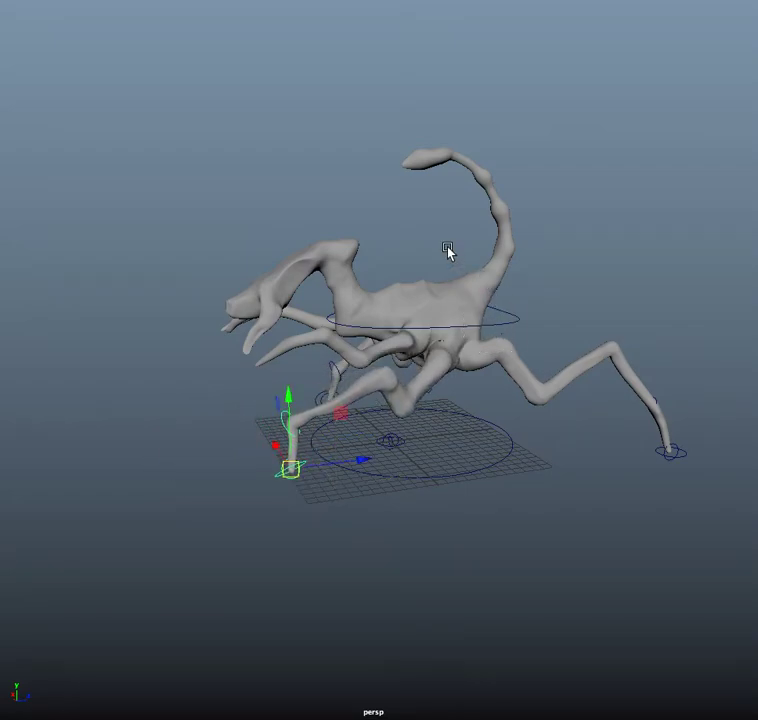
Step: Rotate the main body control slightly to tilt the torso over the posed legs
click(374, 318)
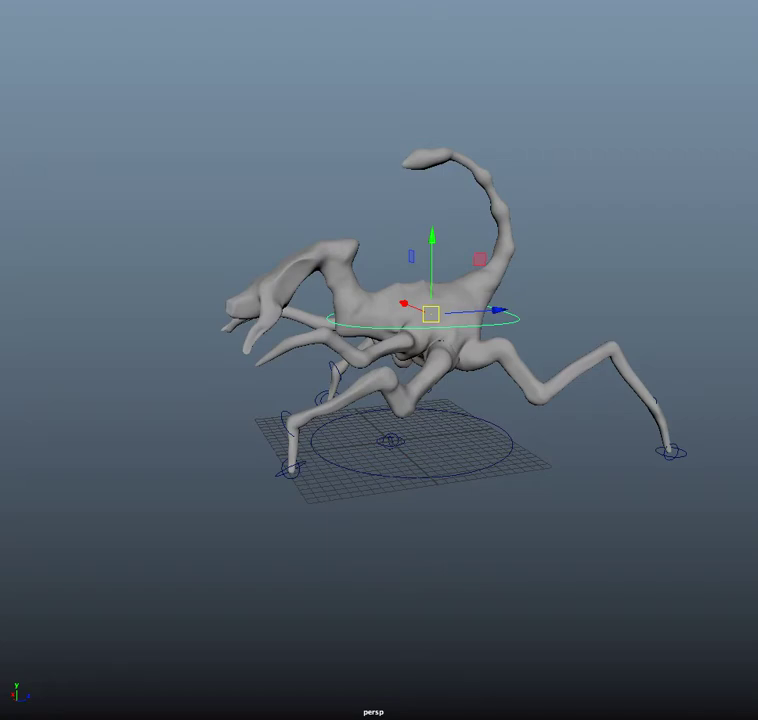
key(e)
drag(384, 306, 420, 291)
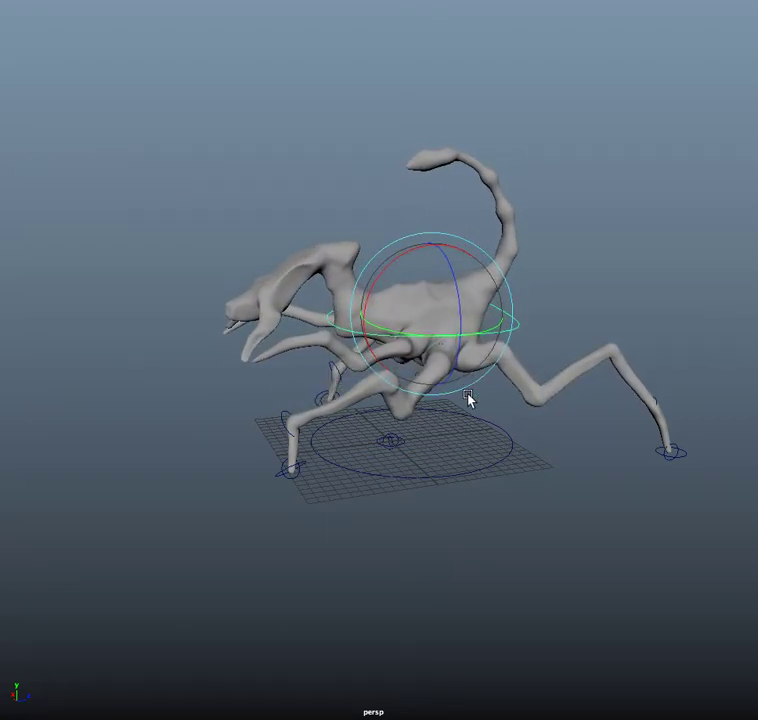
alt+drag(498, 398, 410, 373)
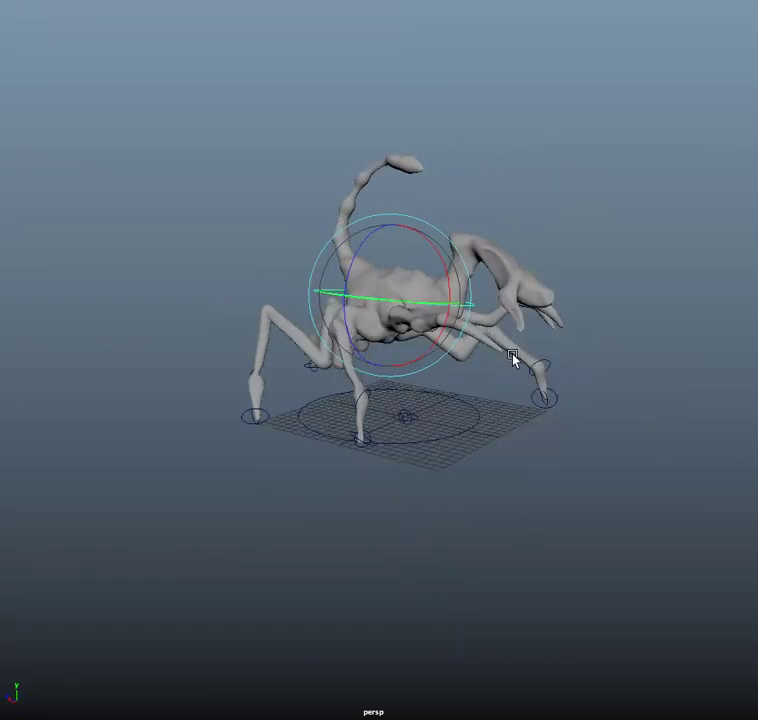
Step: Move the main body control forward and slightly up to shift the torso toward the front feet, checking the pose from several angles
alt+drag(499, 346, 530, 326)
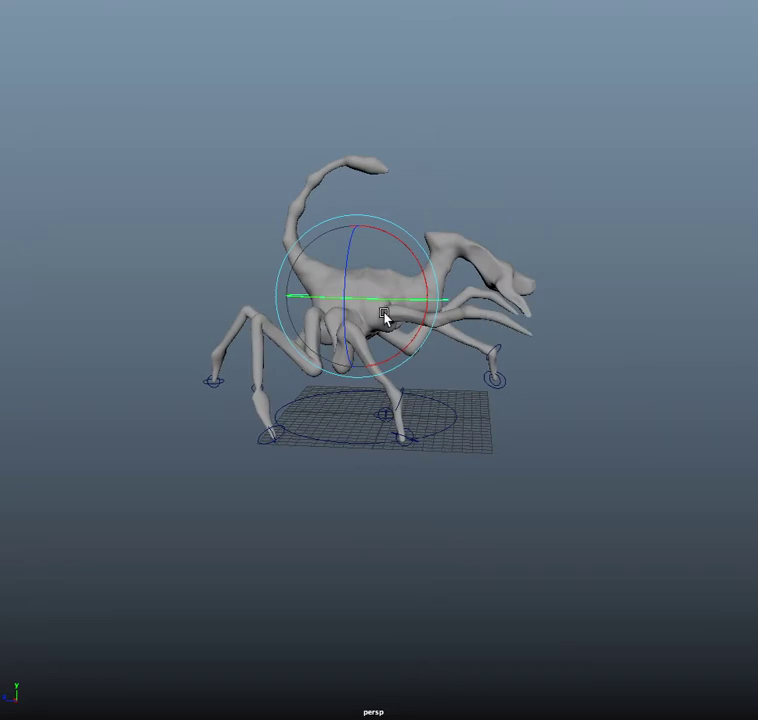
key(w)
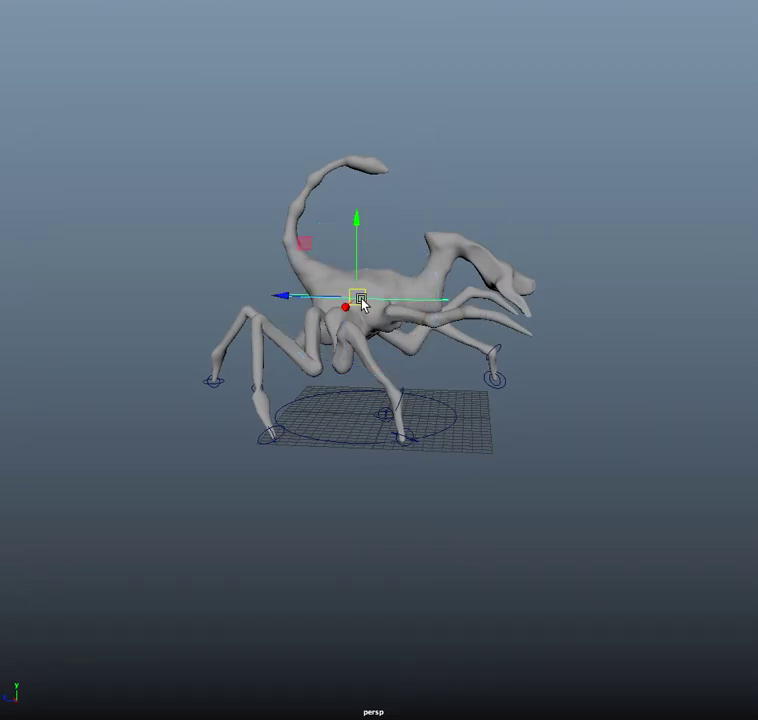
drag(387, 298, 405, 292)
middle_drag(457, 316, 458, 317)
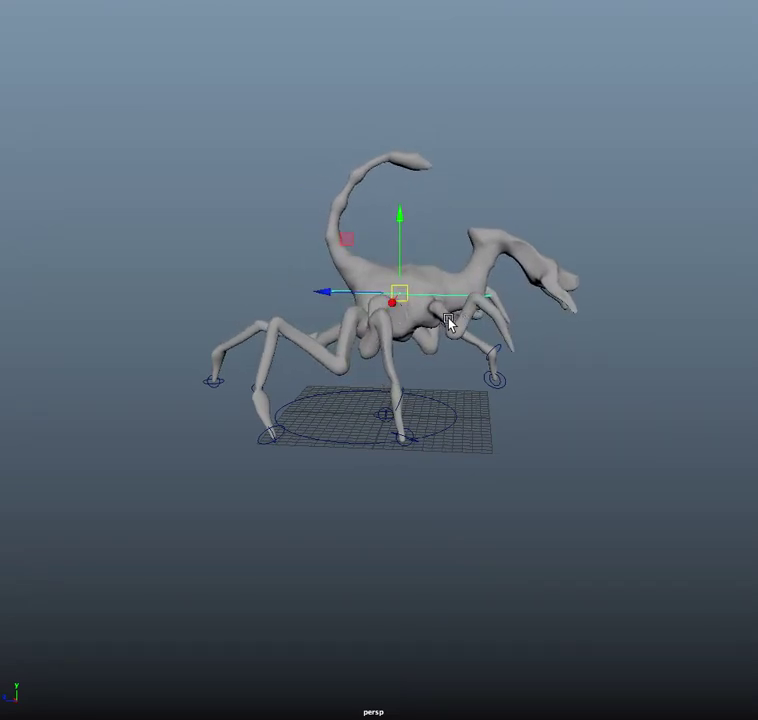
alt+right_drag(545, 319, 620, 319)
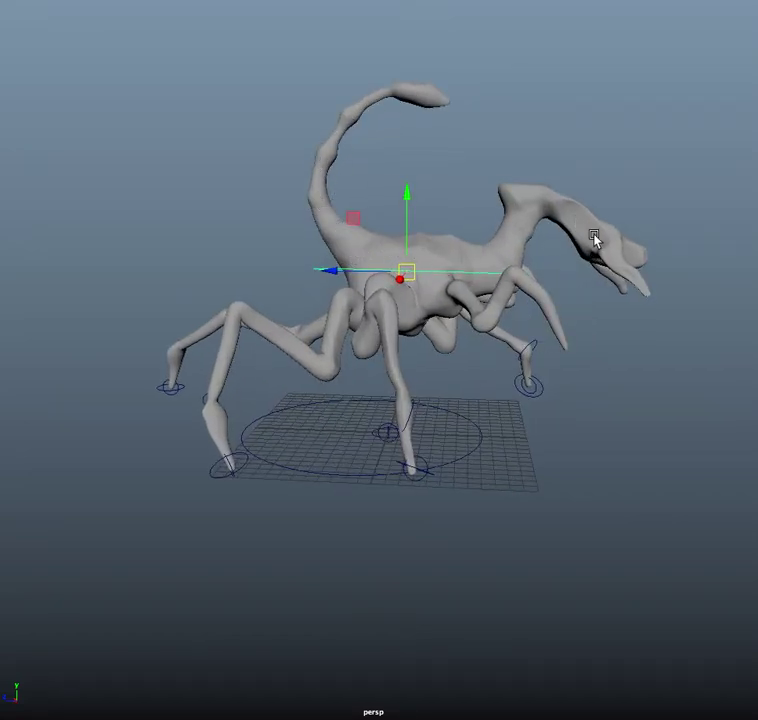
alt+drag(562, 230, 435, 220)
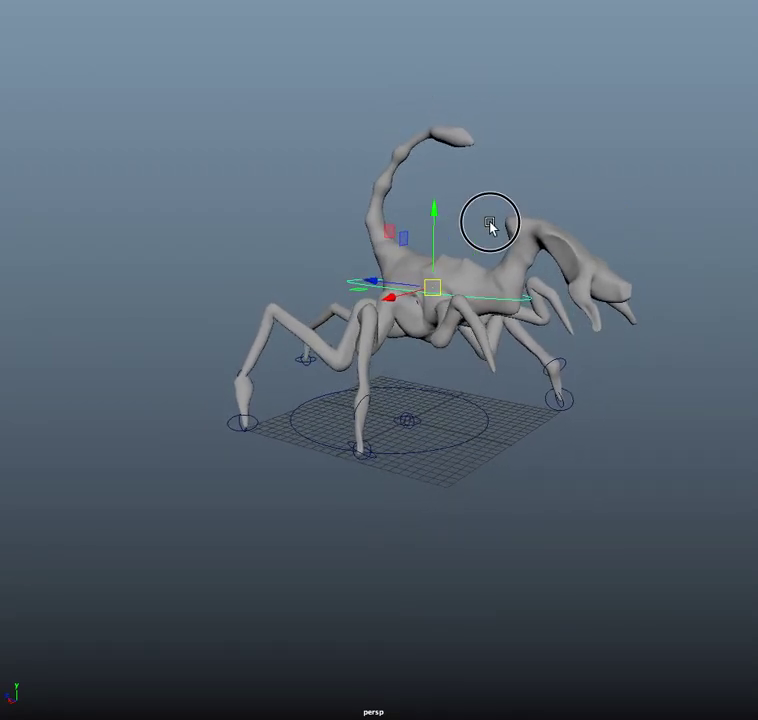
mouse_move(489, 222)
alt+mouse_down()
mouse_move(489, 245)
mouse_move(491, 235)
alt+mouse_up()
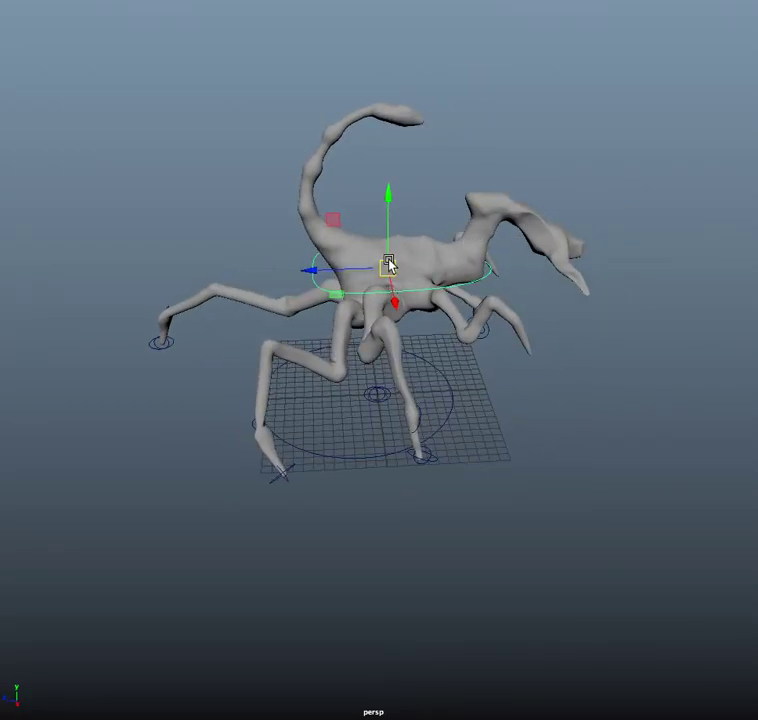
Step: Reposition the main body control and lower the torso toward the grid so the creature crouches over its planted feet
drag(347, 262, 382, 266)
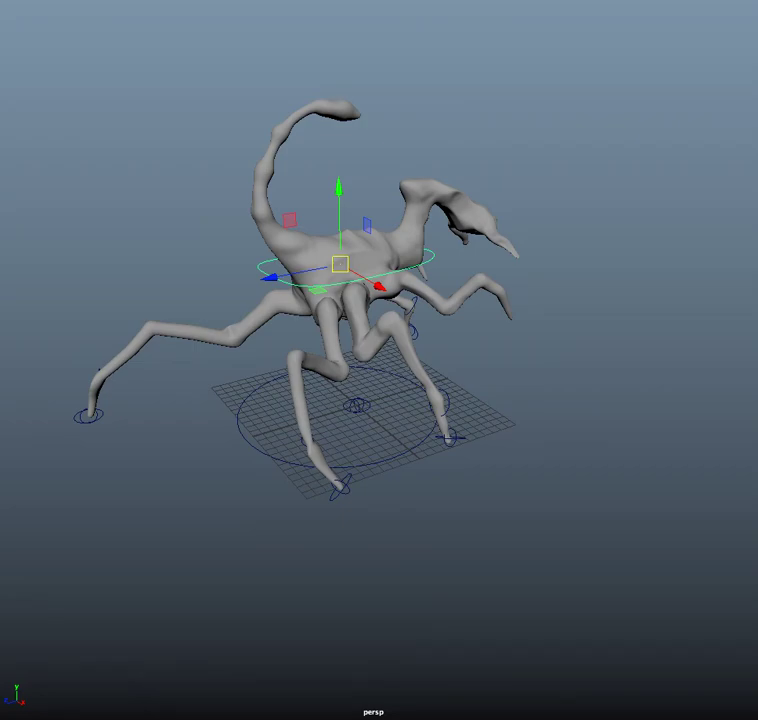
click(380, 373)
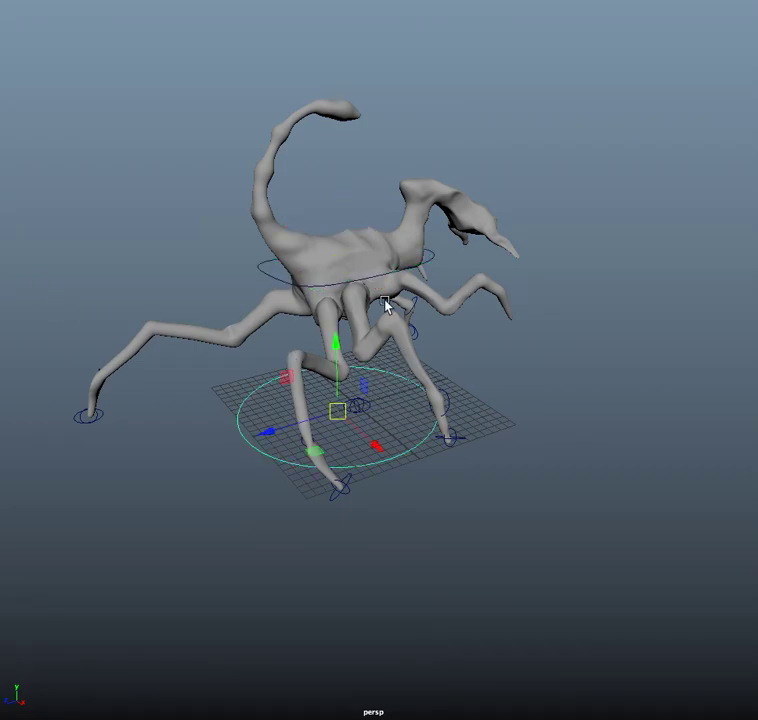
click(387, 274)
drag(341, 265, 355, 299)
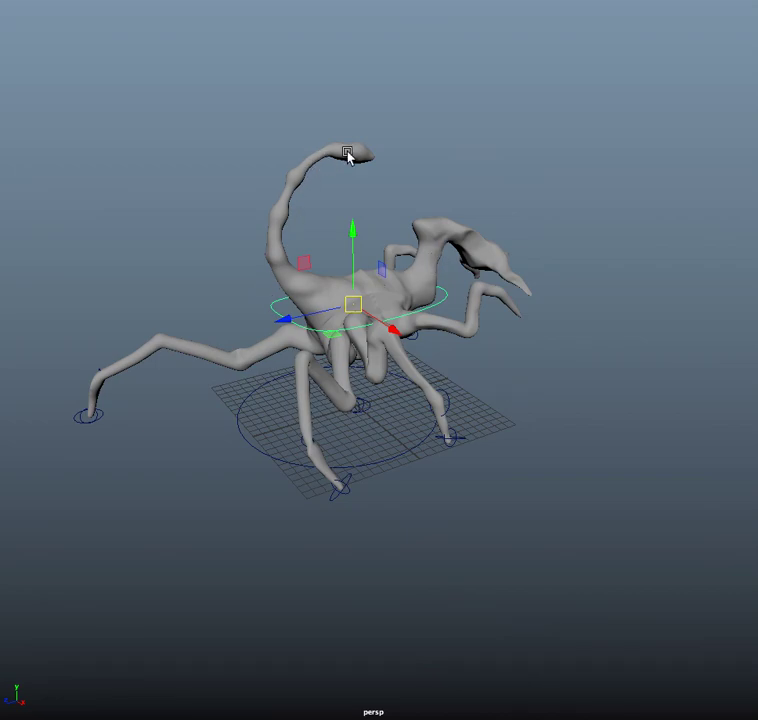